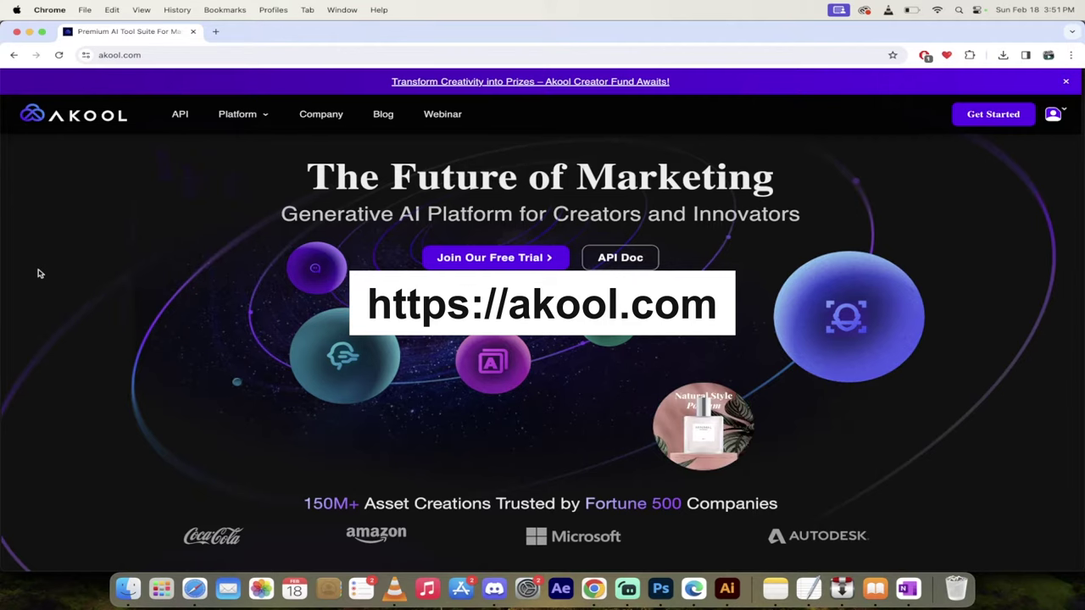
Check the signed-in account, then scroll down to the Face Swap showcase on the homepage.
left_click(1061, 115)
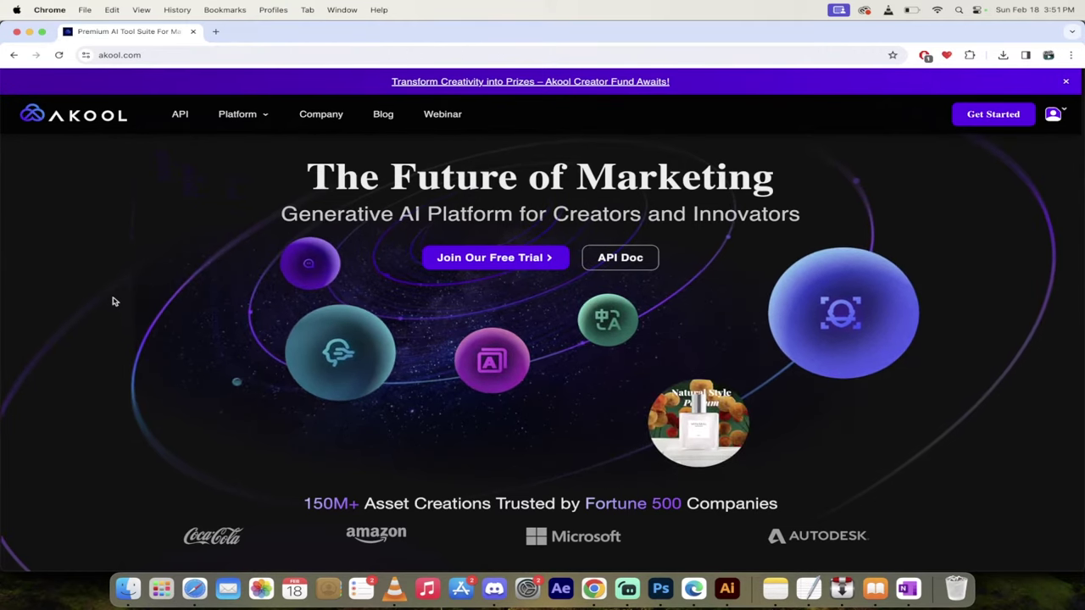
scroll(87, 316, "down", 6)
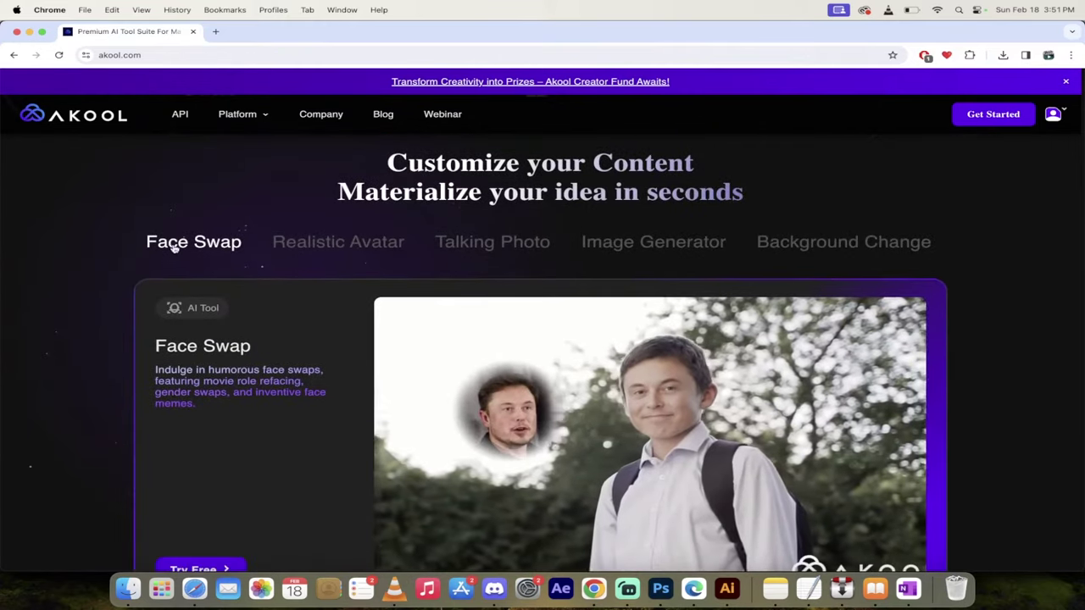
scroll(49, 297, "down", 1)
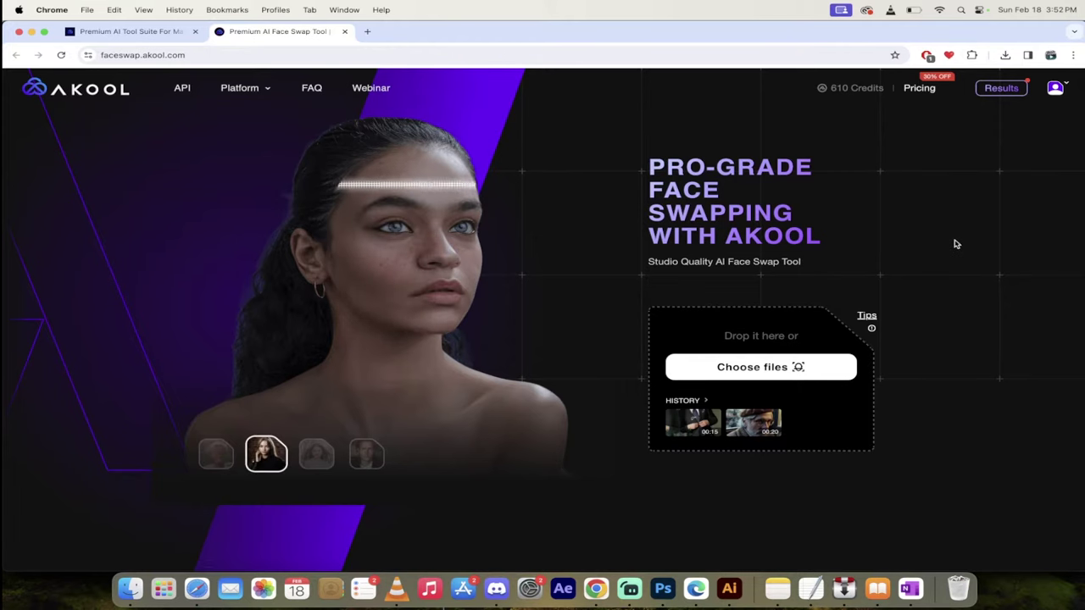
Upload the y2mate suit video from the Movies folder into the face swap editor.
scroll(1019, 261, "down", 1)
scroll(983, 259, "up", 1)
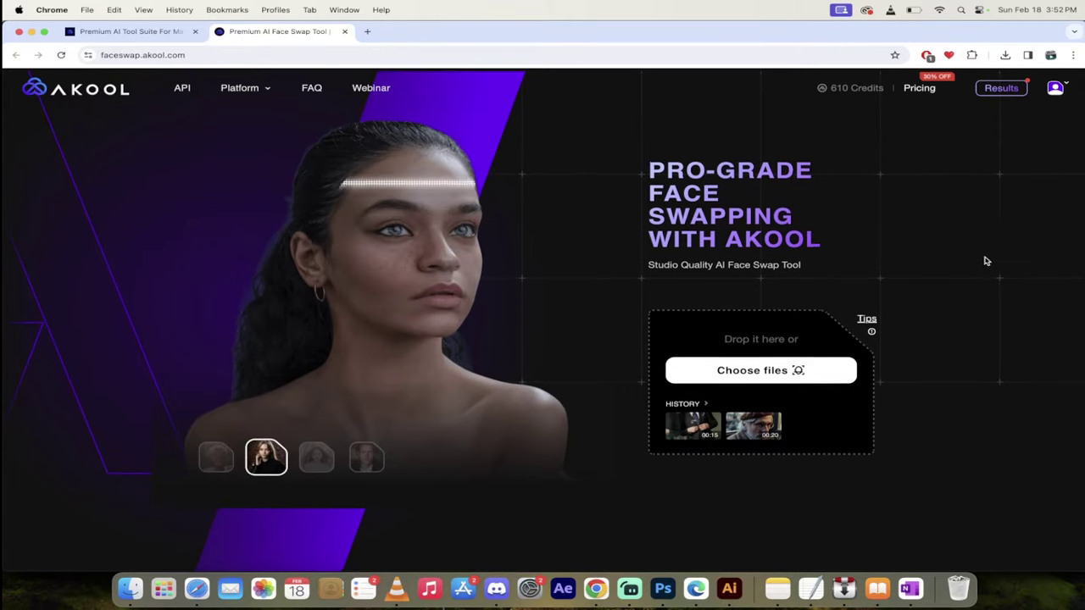
left_click(742, 370)
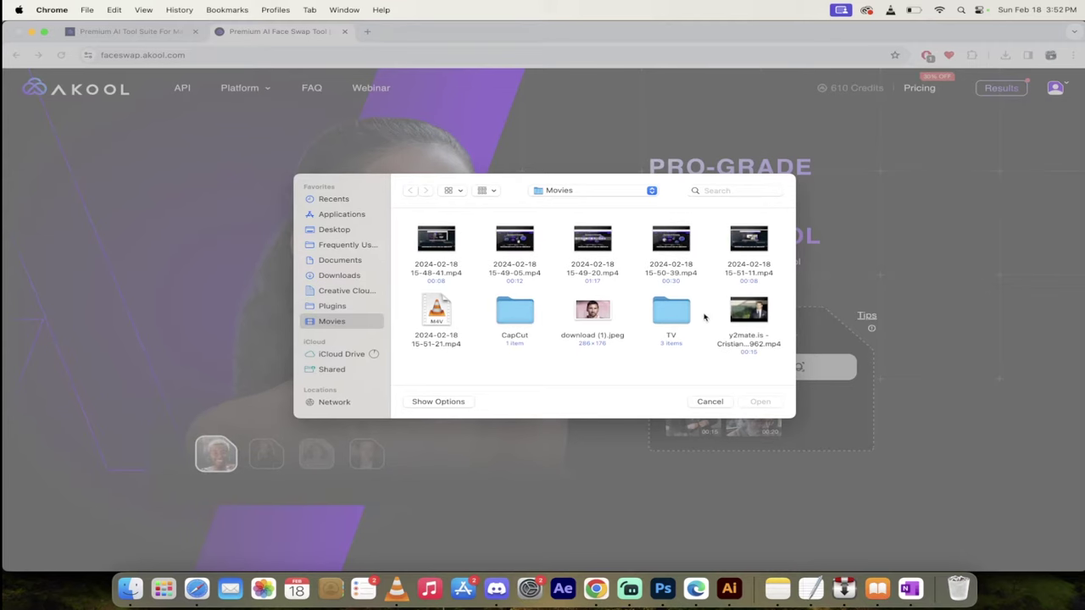
left_click(732, 340)
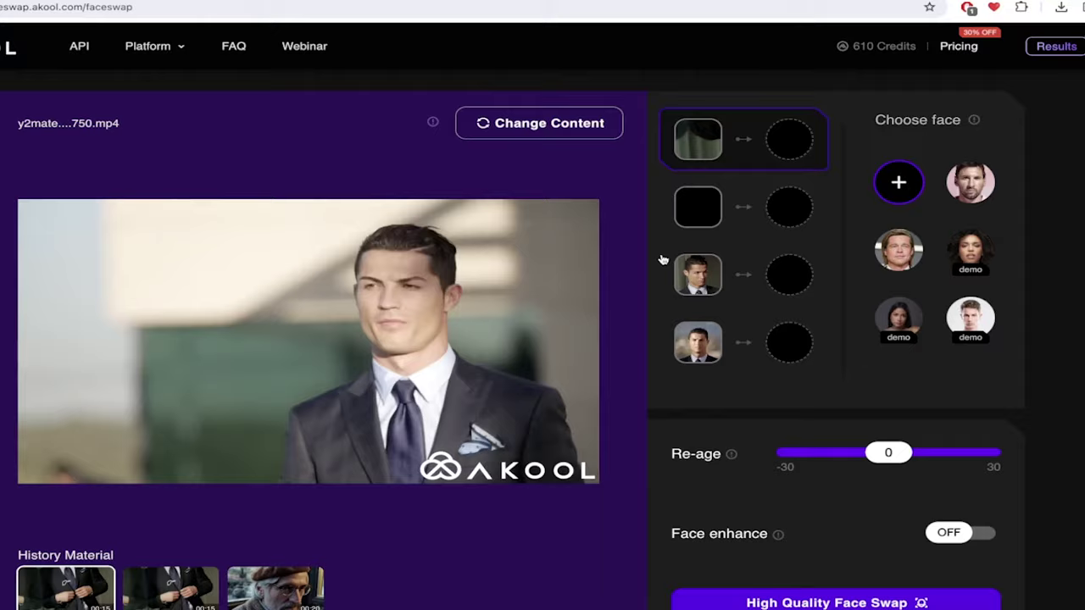
scroll(652, 250, "up", 1)
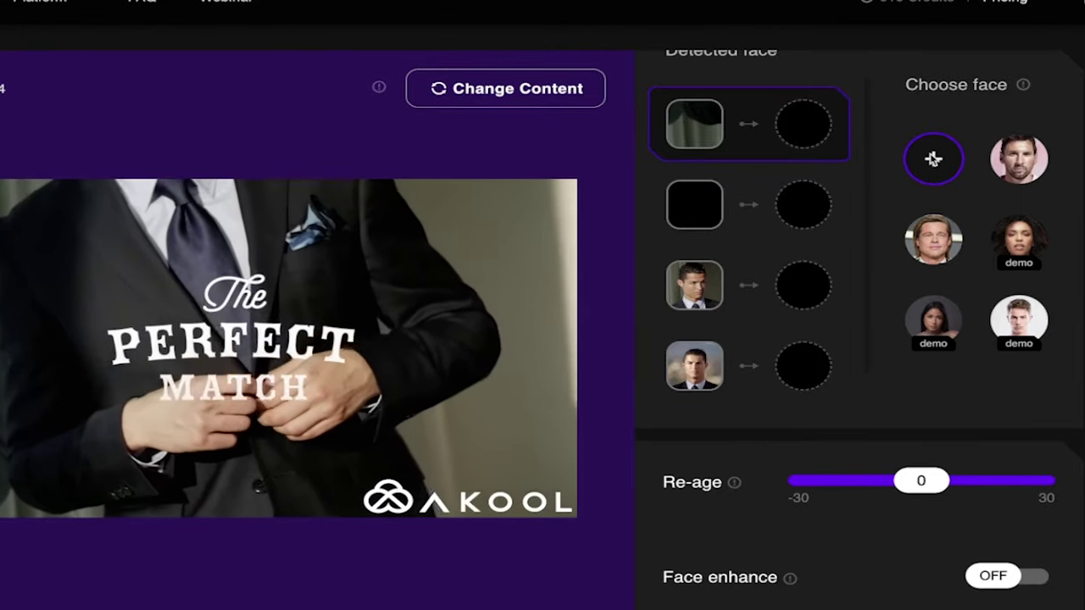
Add the download (1).jpeg face photo to the face library.
left_click(933, 159)
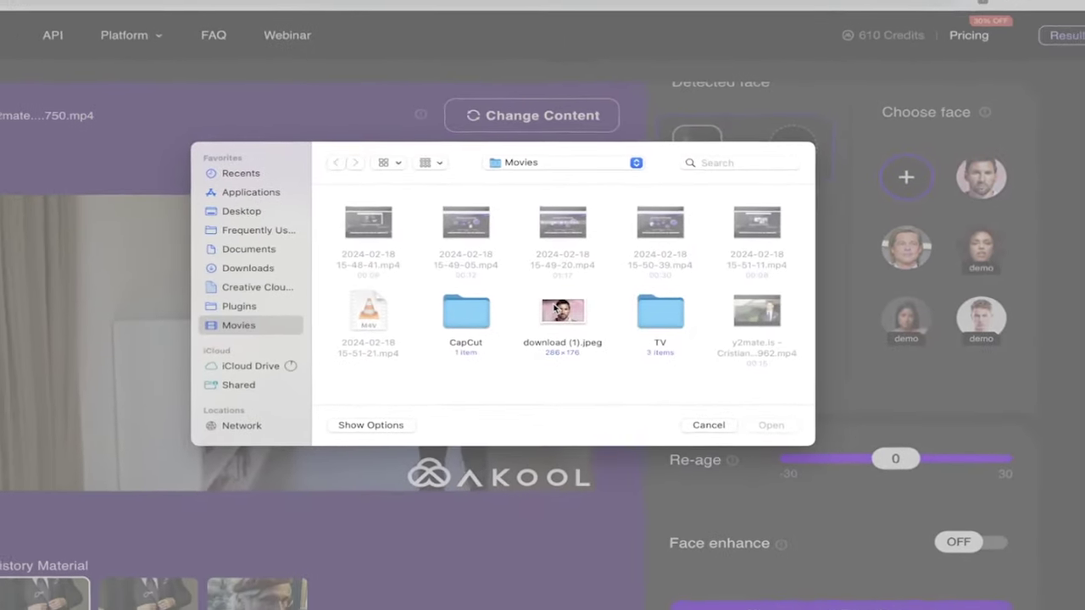
left_click(543, 311)
left_click(764, 410)
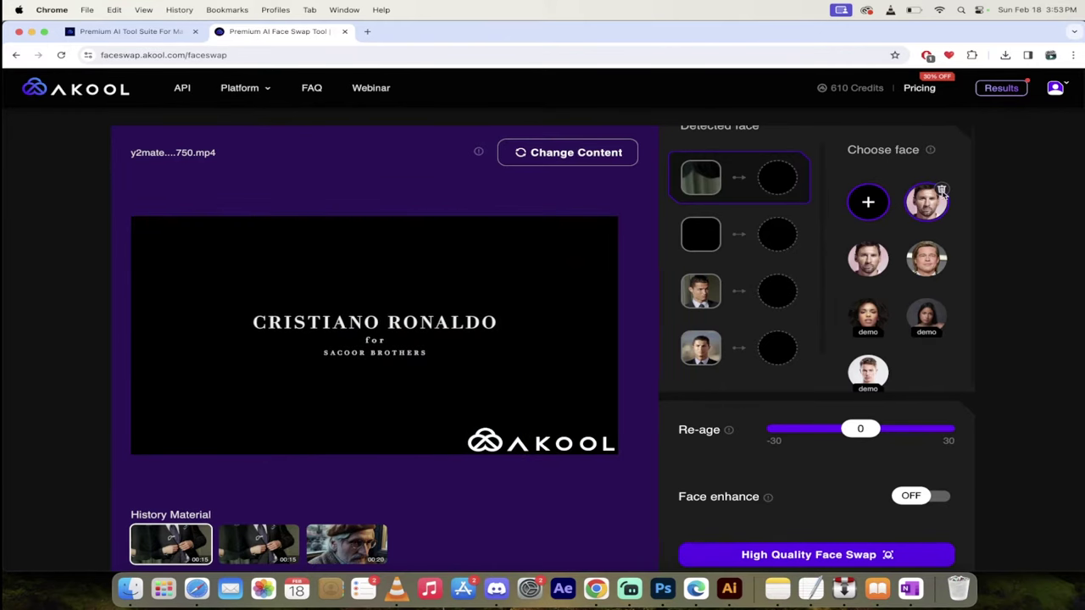
Assign Messi's face to the third and fourth detected faces, leaving the first unchanged.
left_click(928, 202)
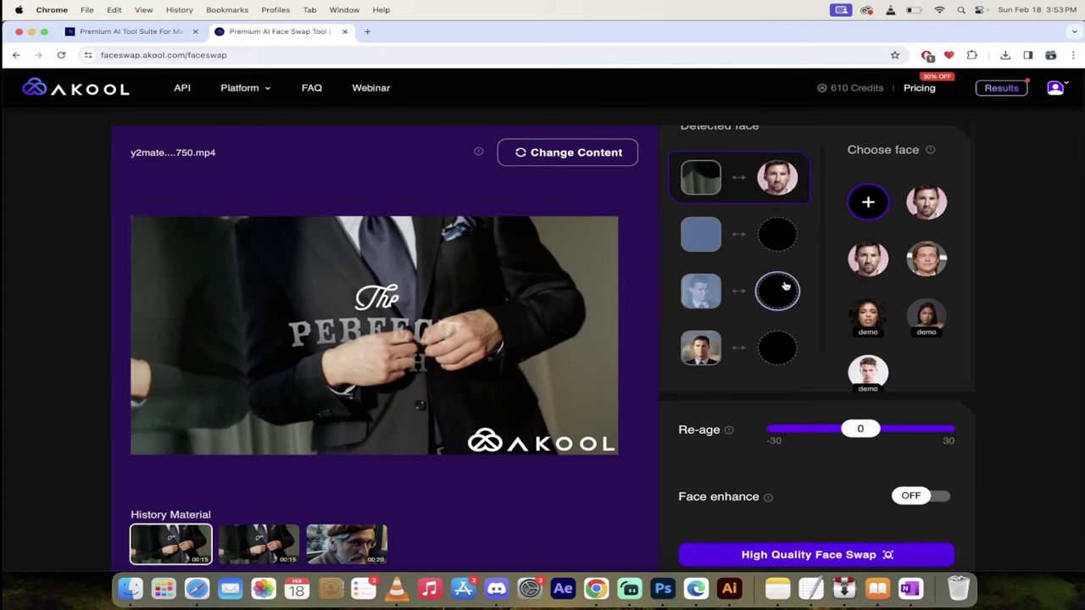
left_click(793, 167)
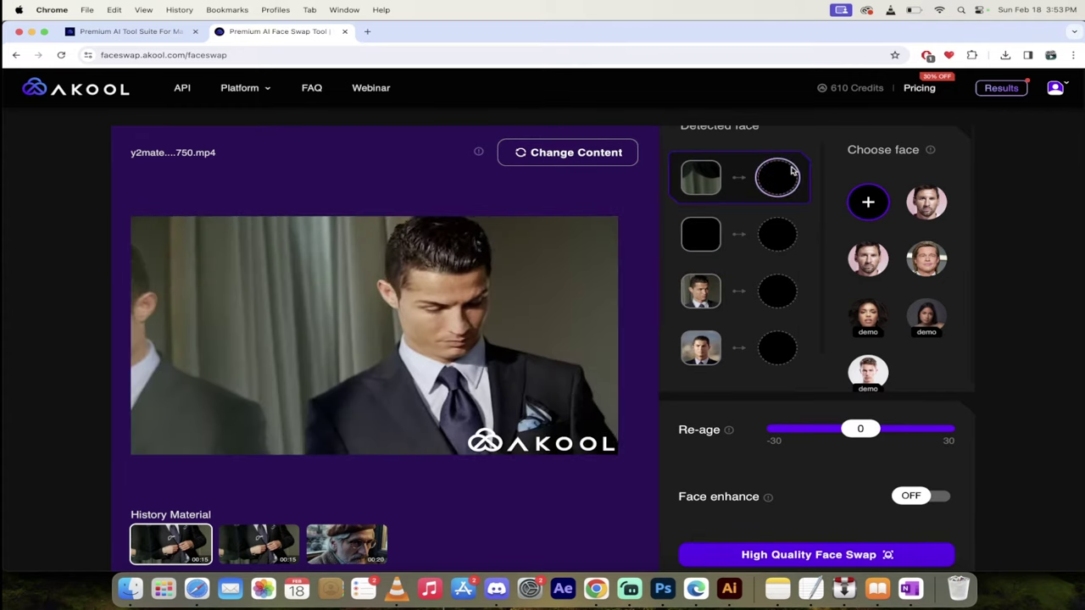
left_click(774, 289)
left_click(917, 215)
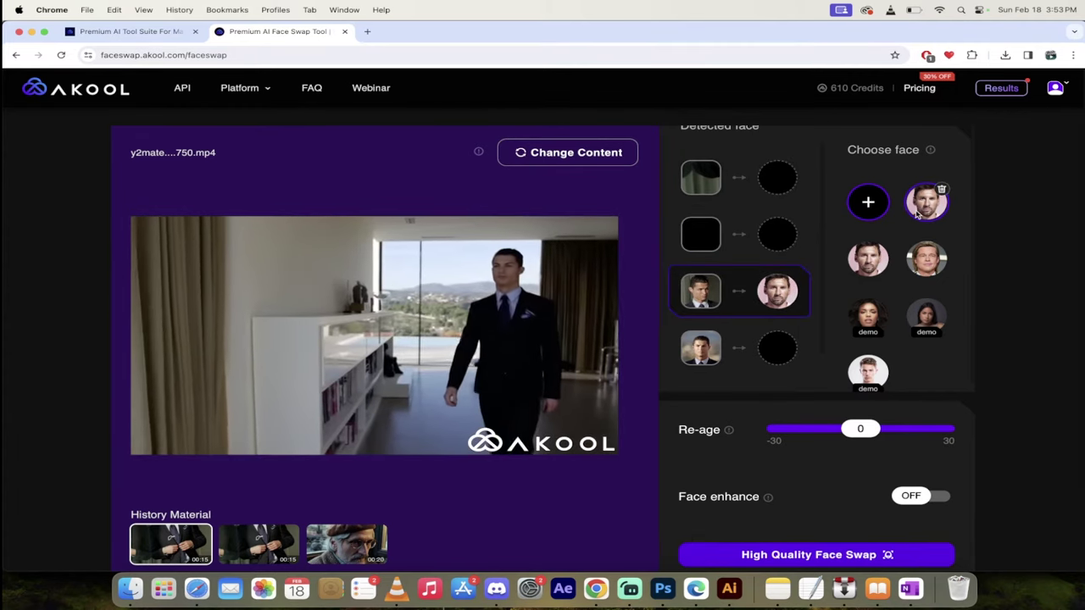
left_click(772, 356)
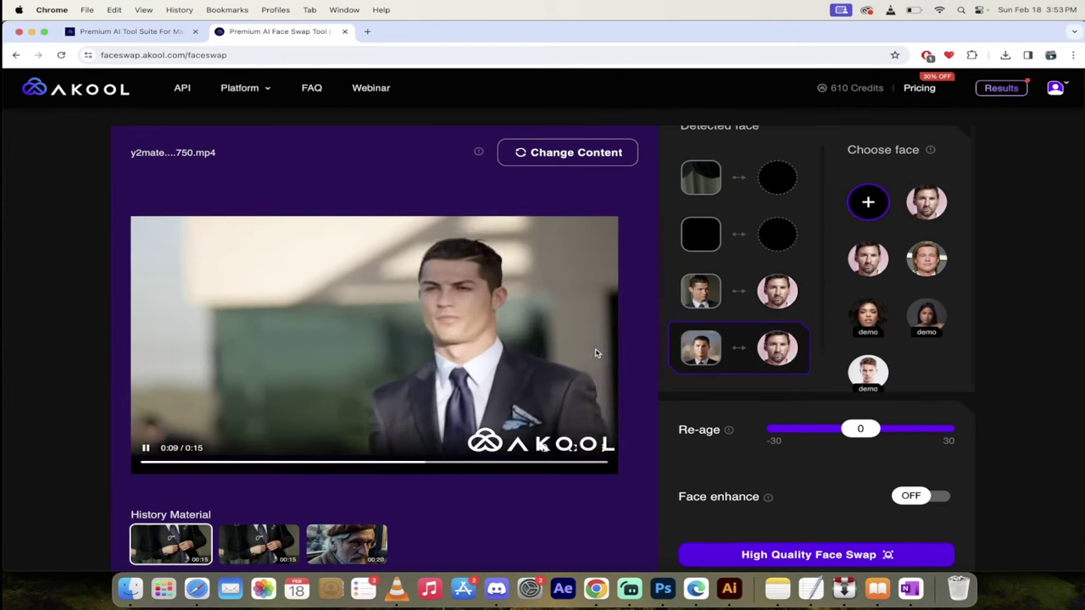
scroll(666, 370, "down", 2)
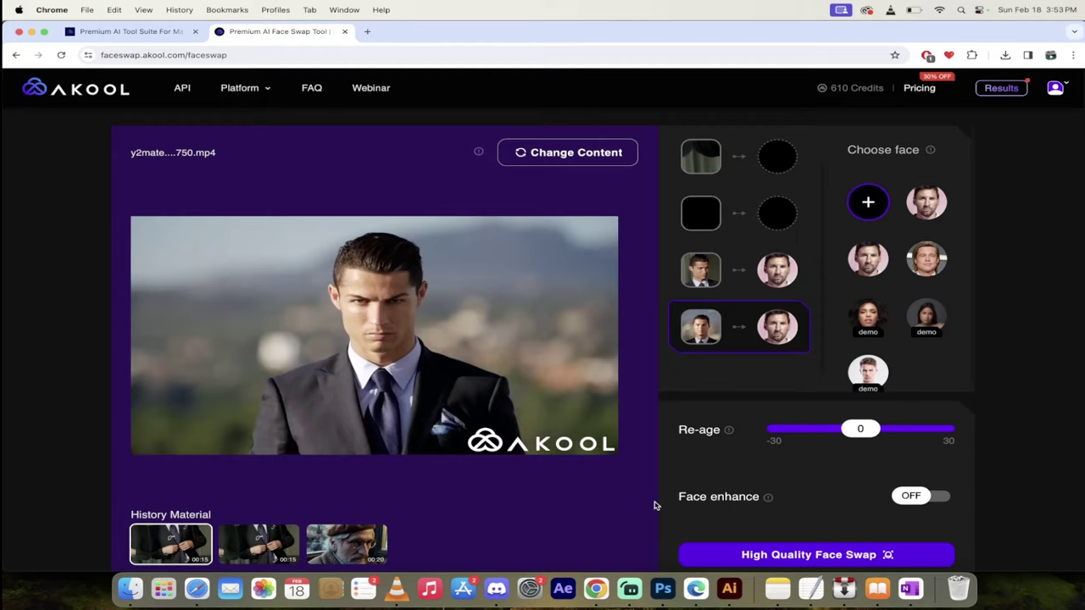
Submit the High Quality Face Swap job, which costs 20 credits (610 to 590).
scroll(653, 507, "down", 2)
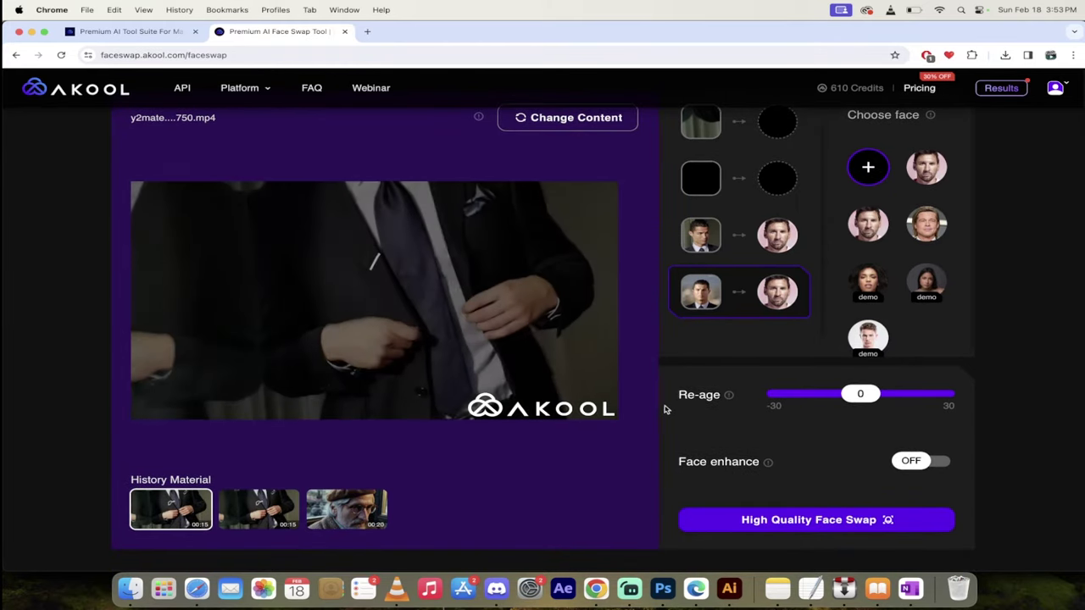
scroll(659, 412, "up", 2)
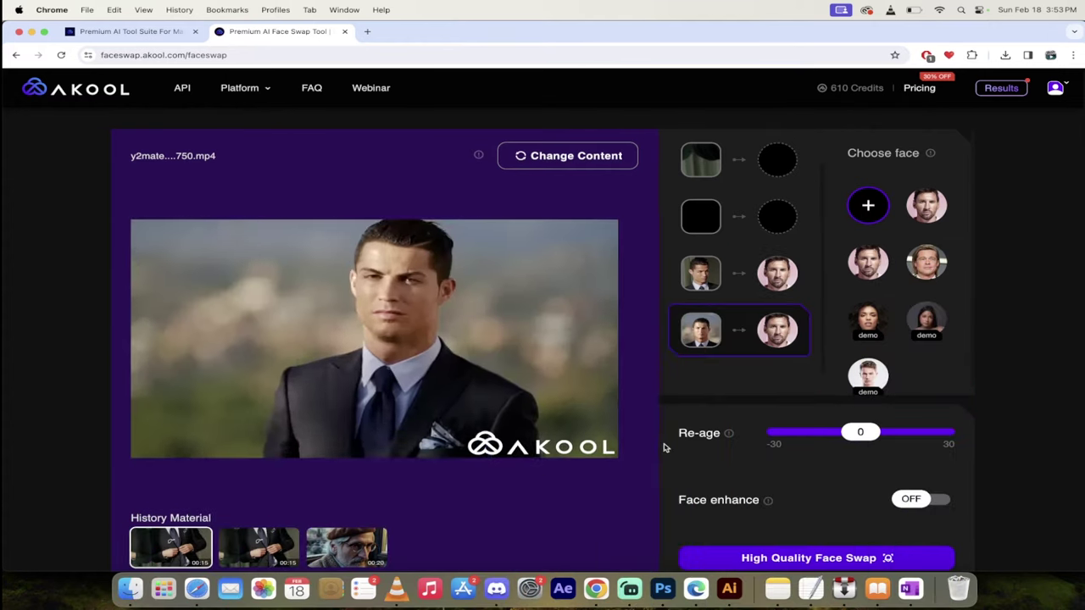
scroll(665, 448, "down", 1)
mouse_move(766, 464)
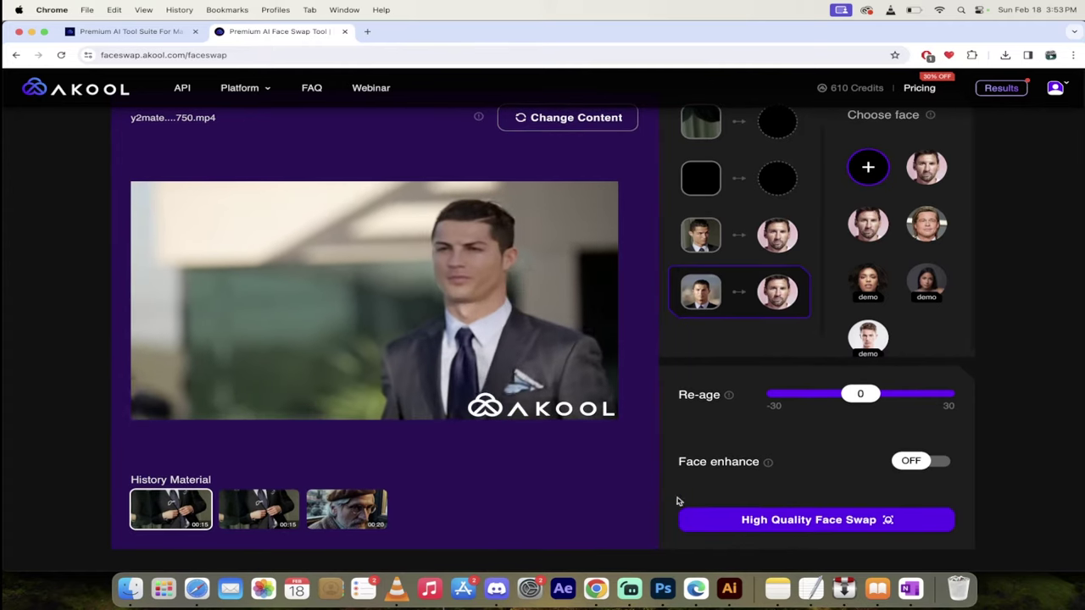
scroll(665, 499, "up", 1)
left_click(744, 532)
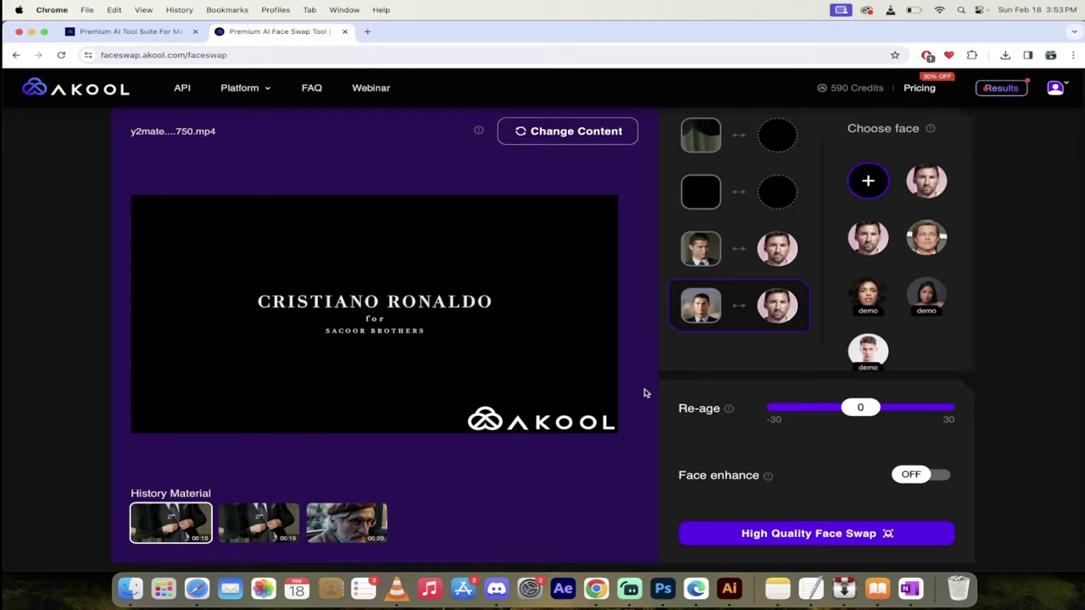
scroll(655, 388, "up", 1)
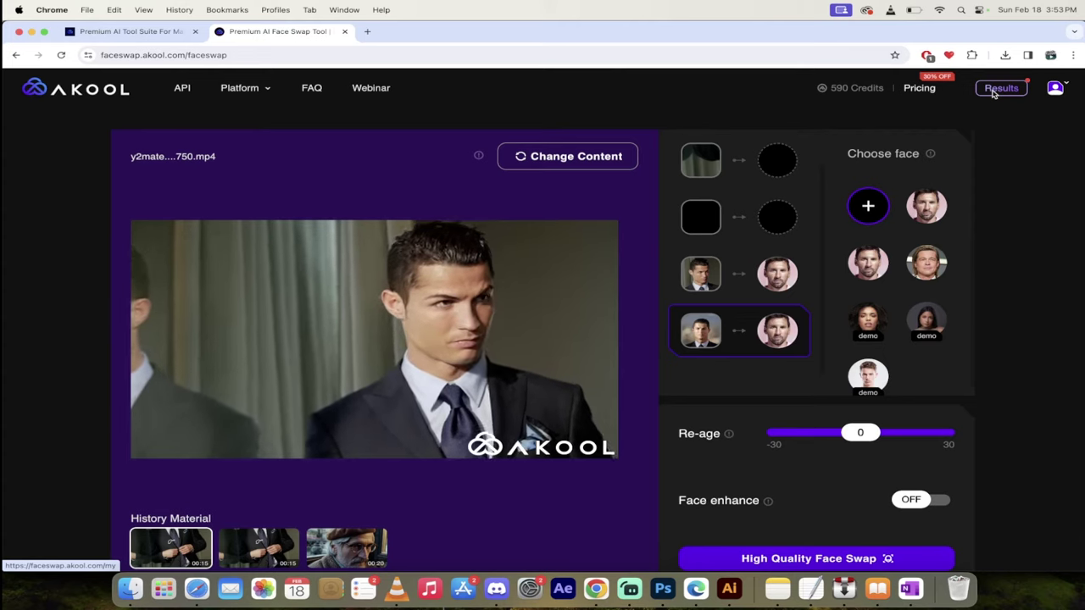
Go to Results and preview the earlier old-man swap video, then close the preview.
left_click(999, 88)
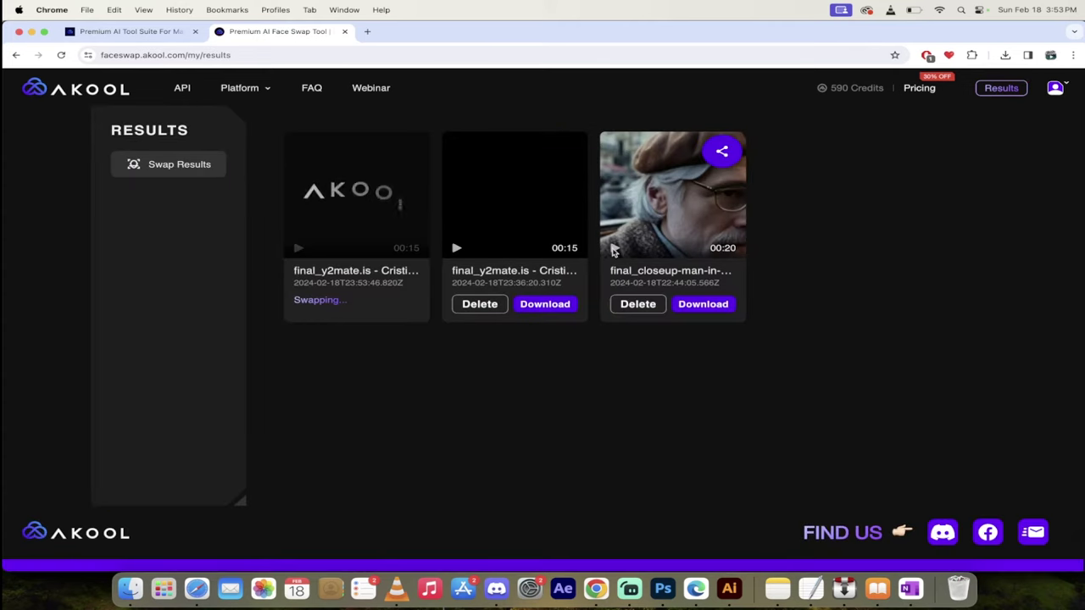
left_click(614, 249)
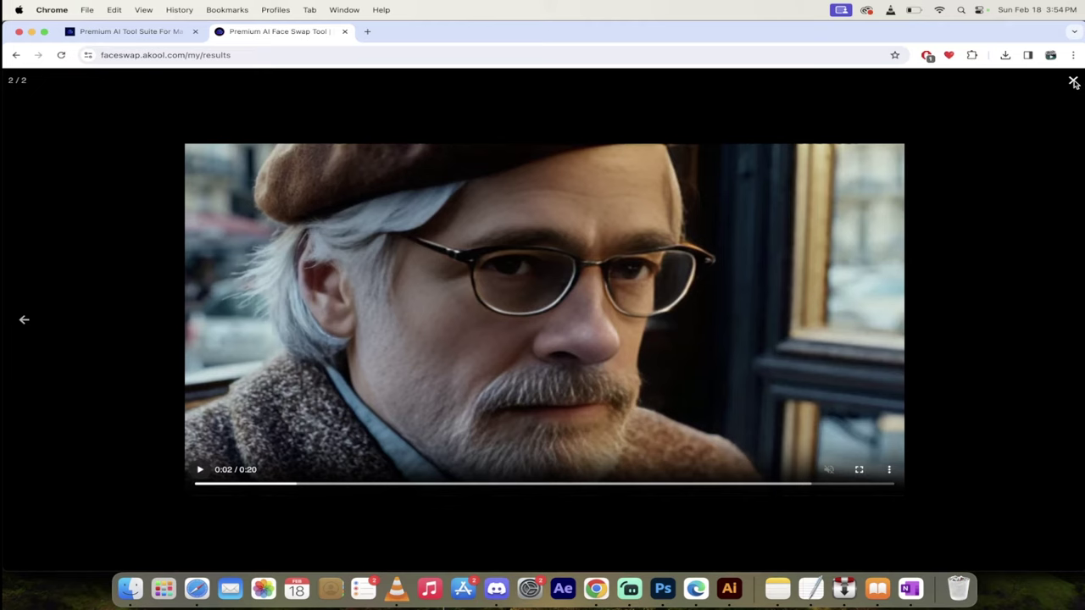
left_click(1073, 82)
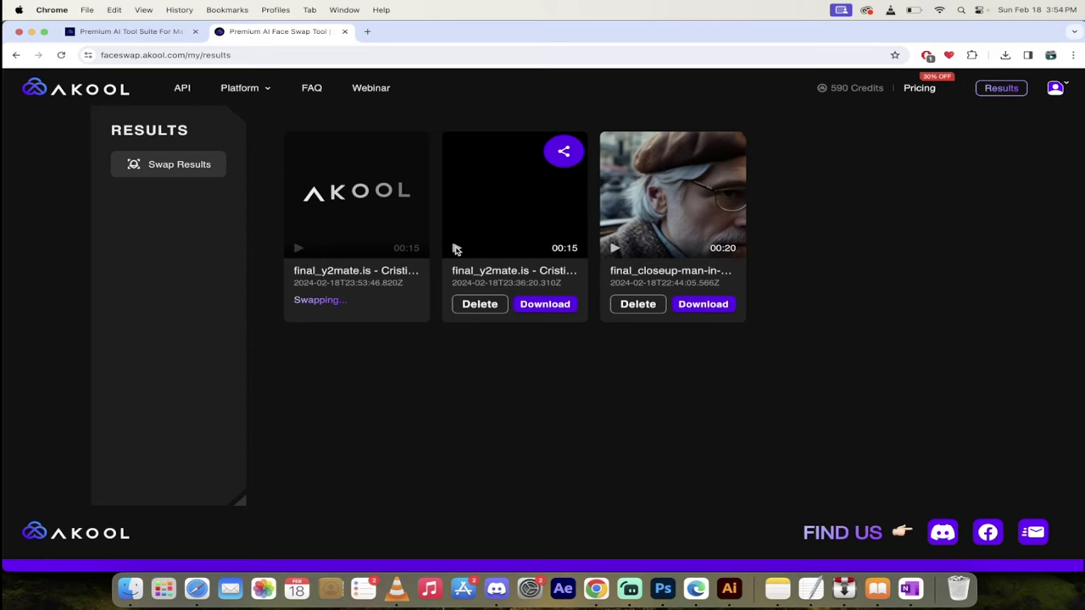
Preview the finished suit face-swap video, pausing once to inspect the face.
left_click(456, 249)
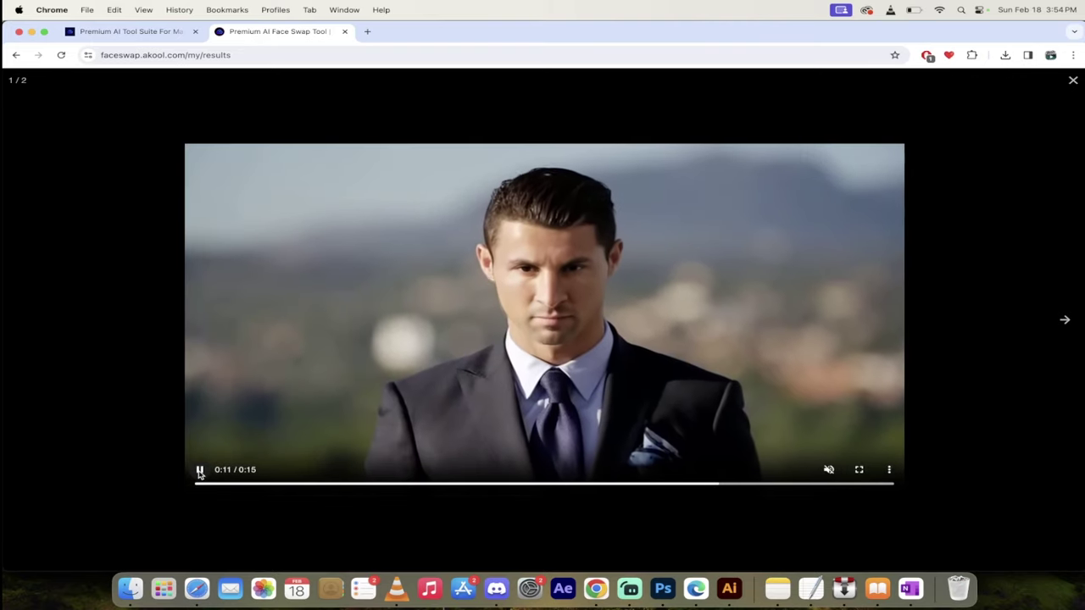
left_click(200, 471)
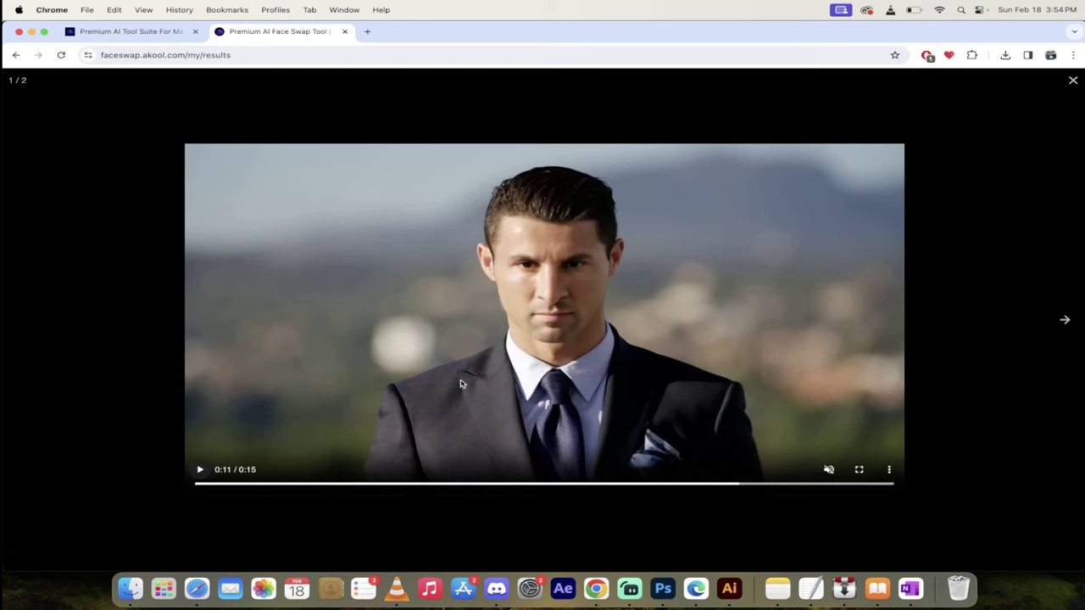
left_click(200, 471)
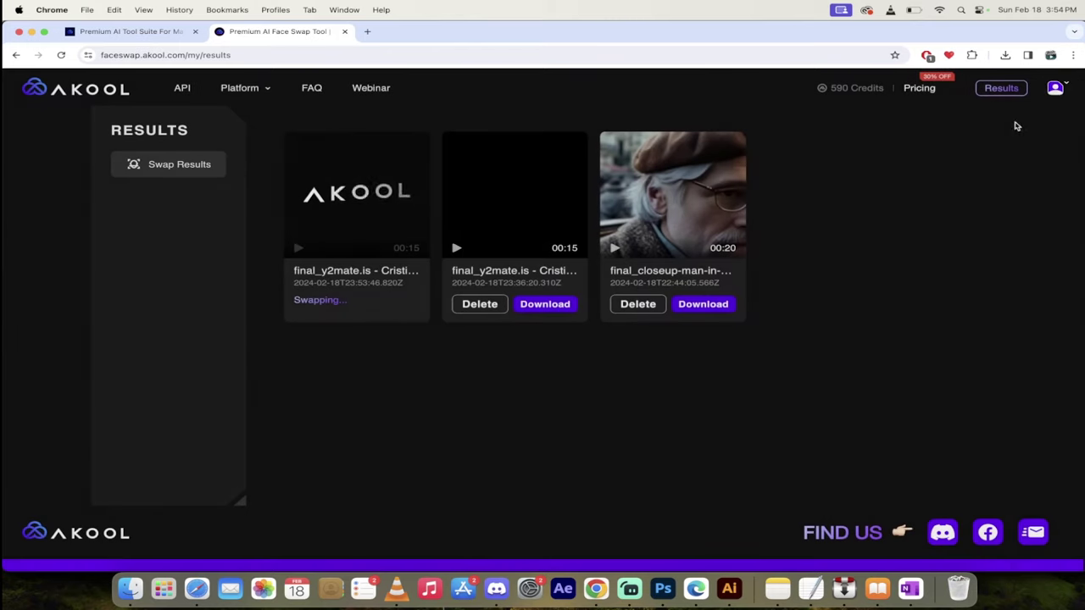
Download the suit swap as a 4.0 MB MP4 and open it in VLC from Downloads.
left_click(563, 308)
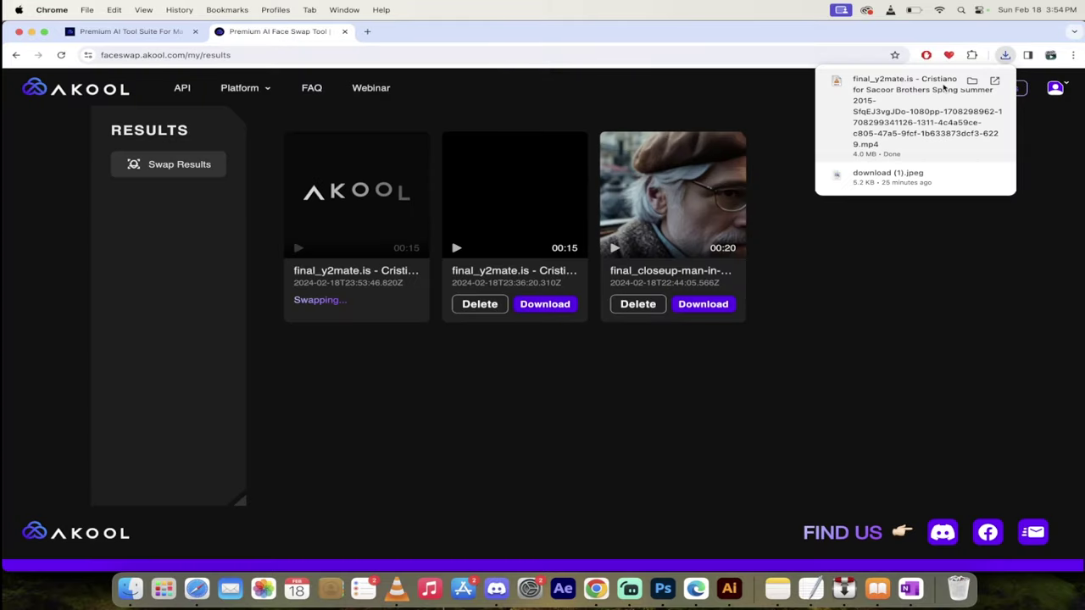
left_click(1004, 55)
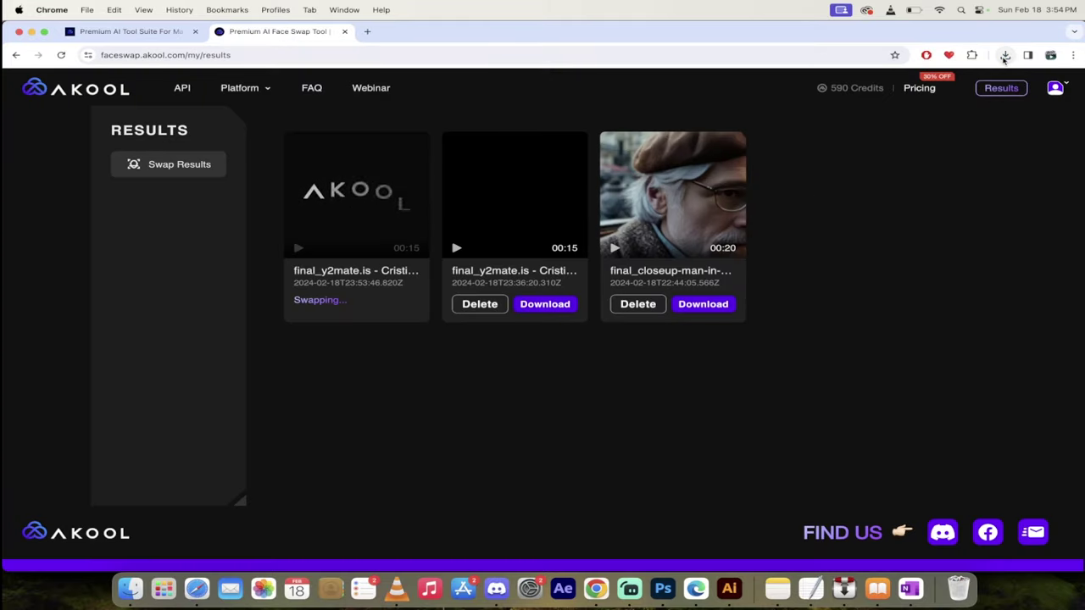
left_click(1005, 55)
left_click(972, 105)
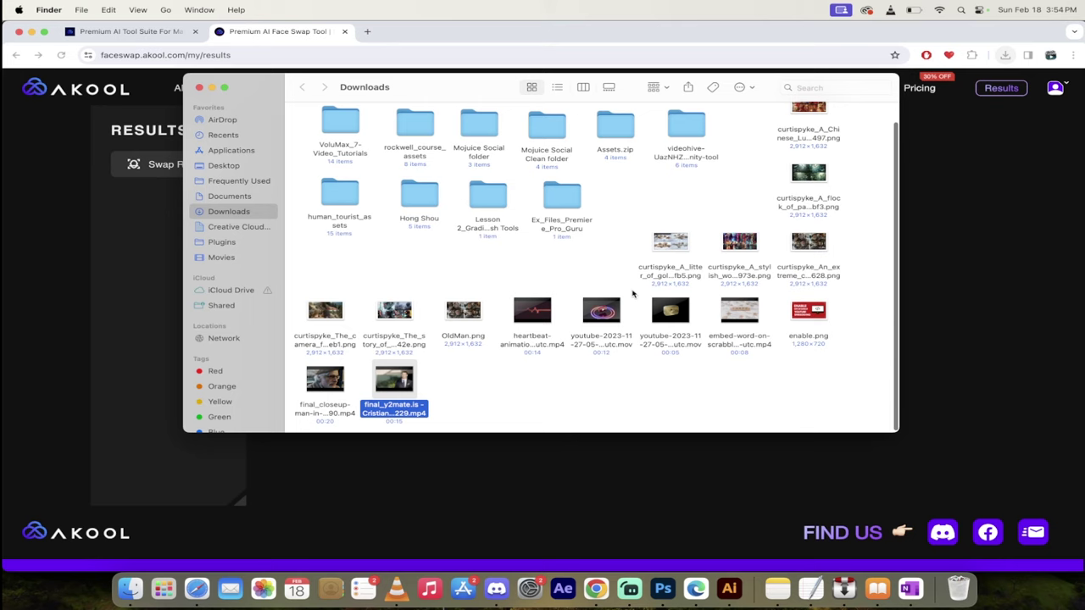
double_click(392, 411)
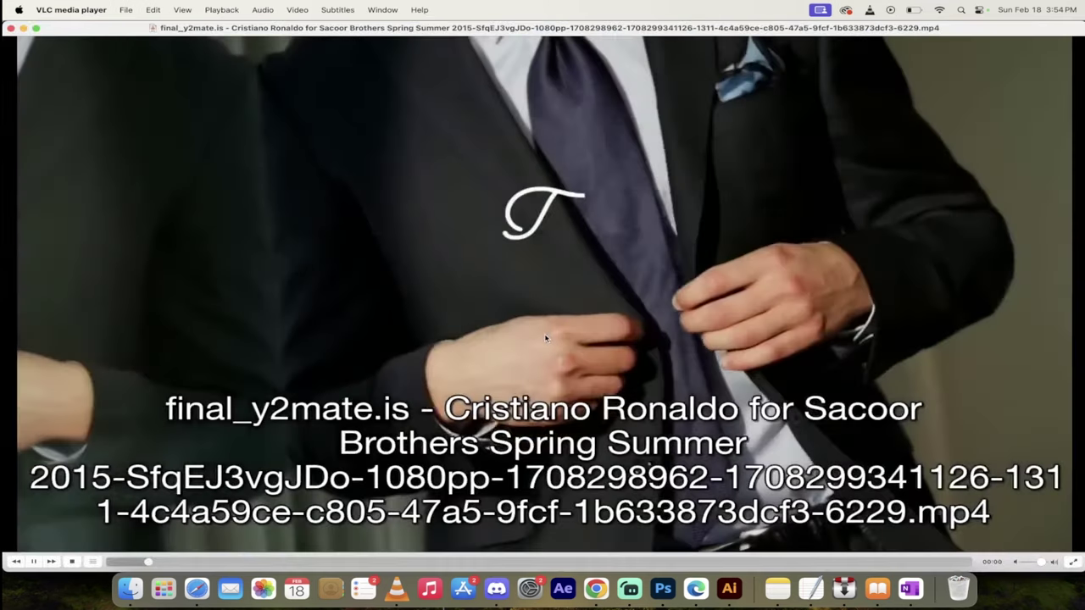
Lower the VLC volume and jump to the face close-up at 00:07, pausing there.
key("space")
key("super+Down")
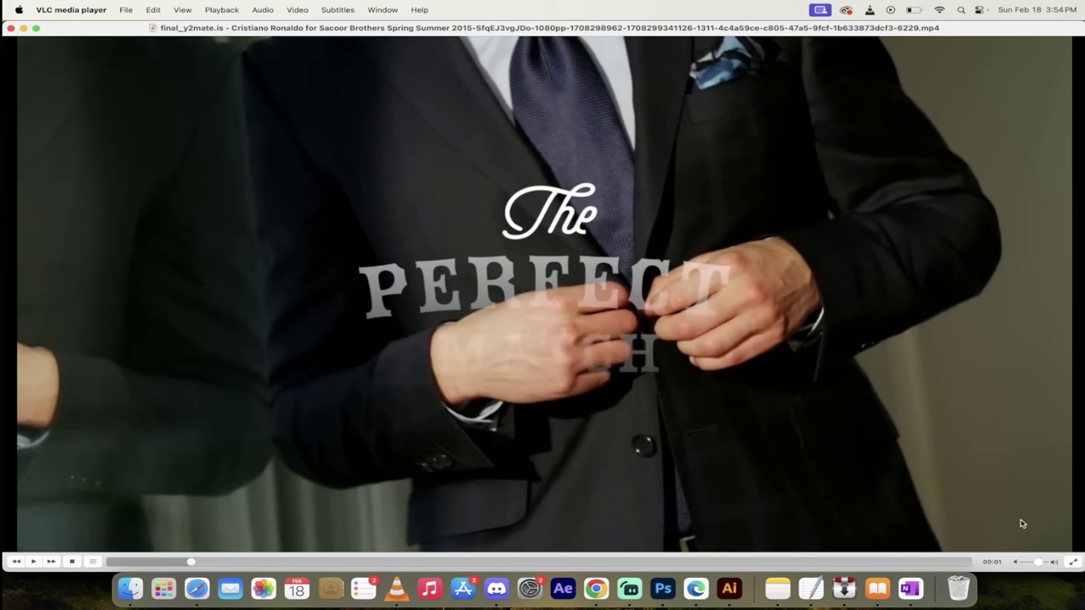
left_click_drag(1035, 562, 982, 563)
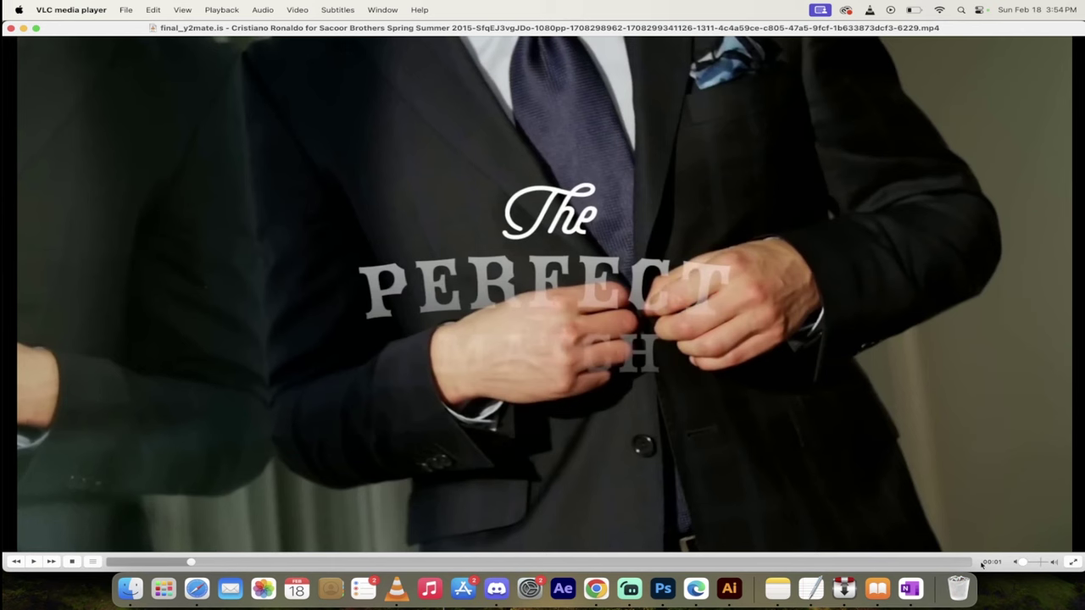
left_click(453, 561)
key("space")
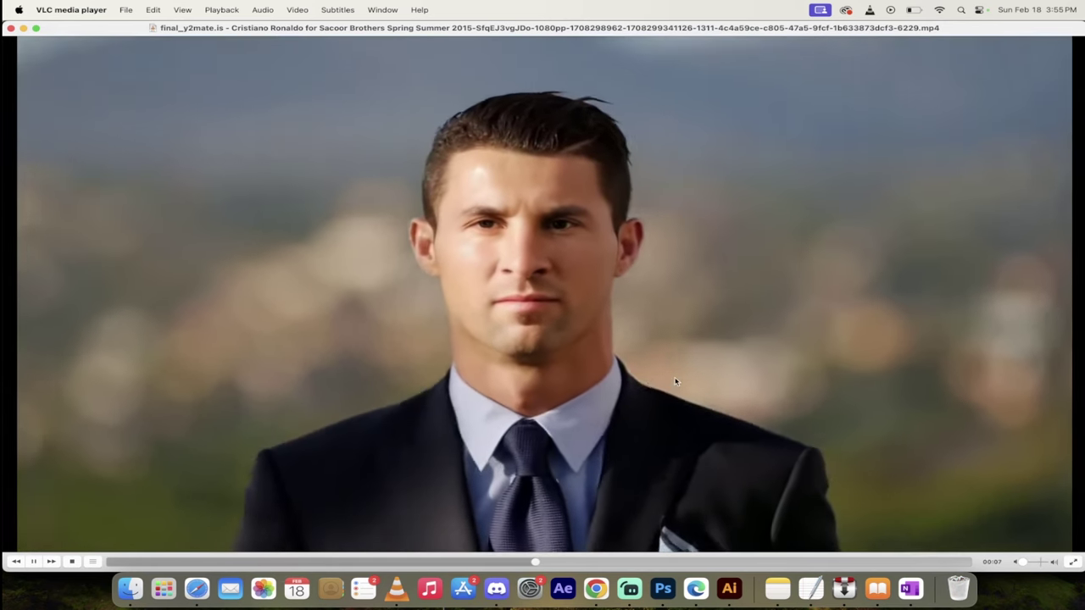
key("space")
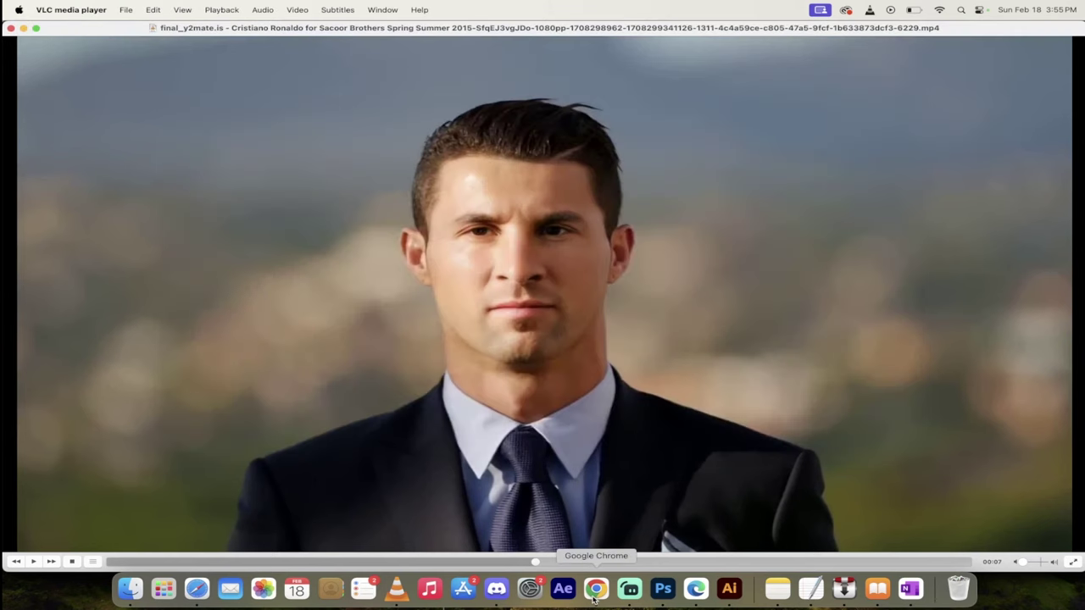
Bring Chrome back to the Akool Results page listing the finished, downloadable swaps.
left_click(594, 597)
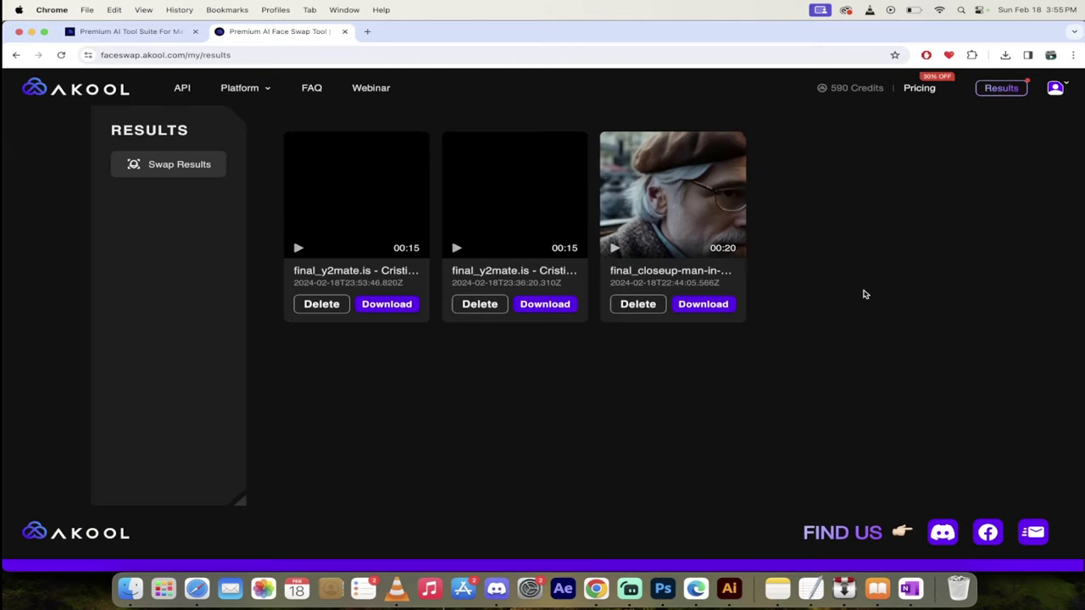